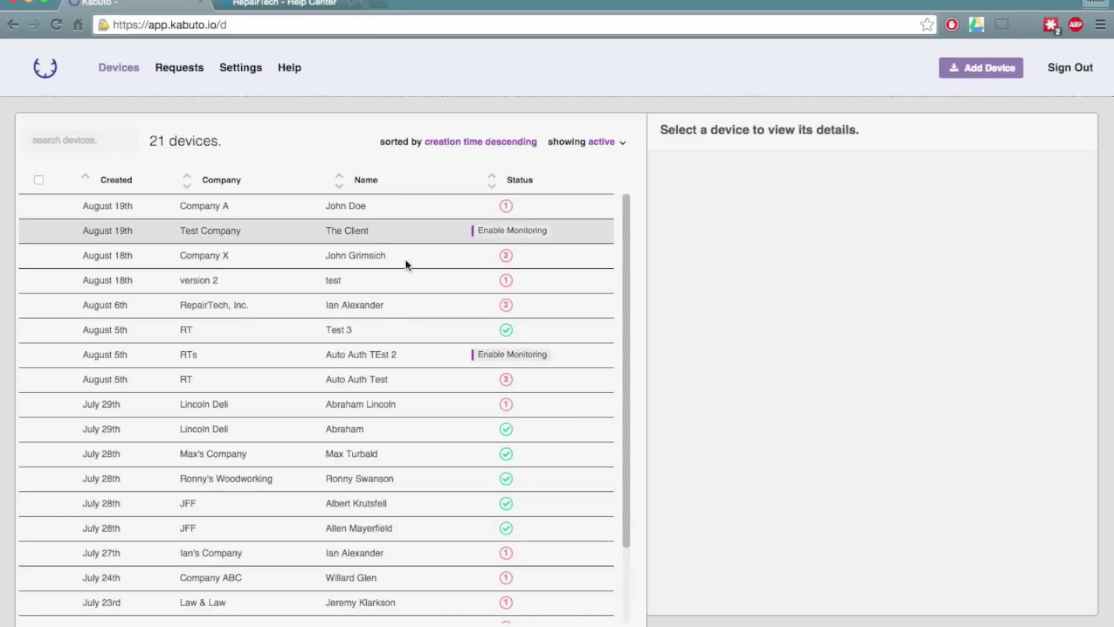
Open the July 27th device and view its failed Anti-Virus Installed check, which reports no anti-virus found.
left_click(435, 552)
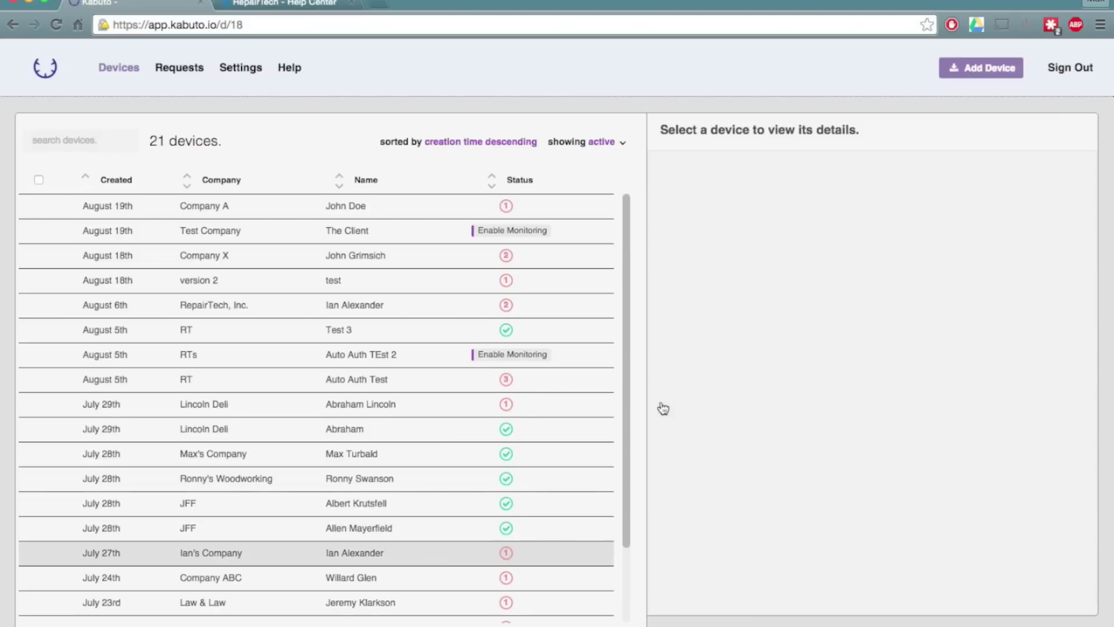
mouse_move(719, 179)
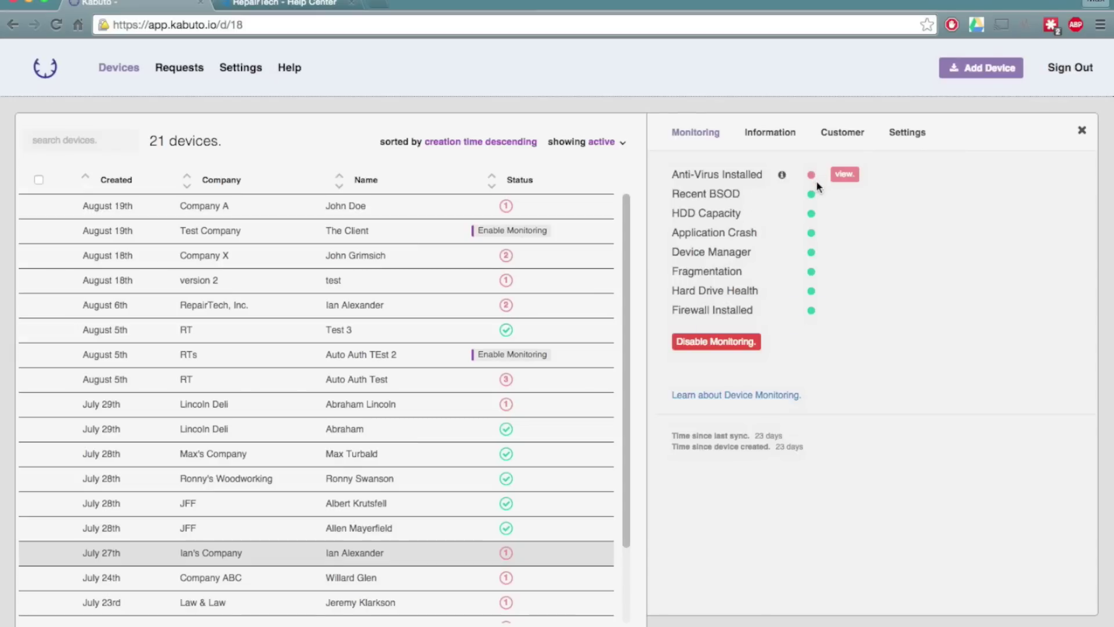
left_click(845, 175)
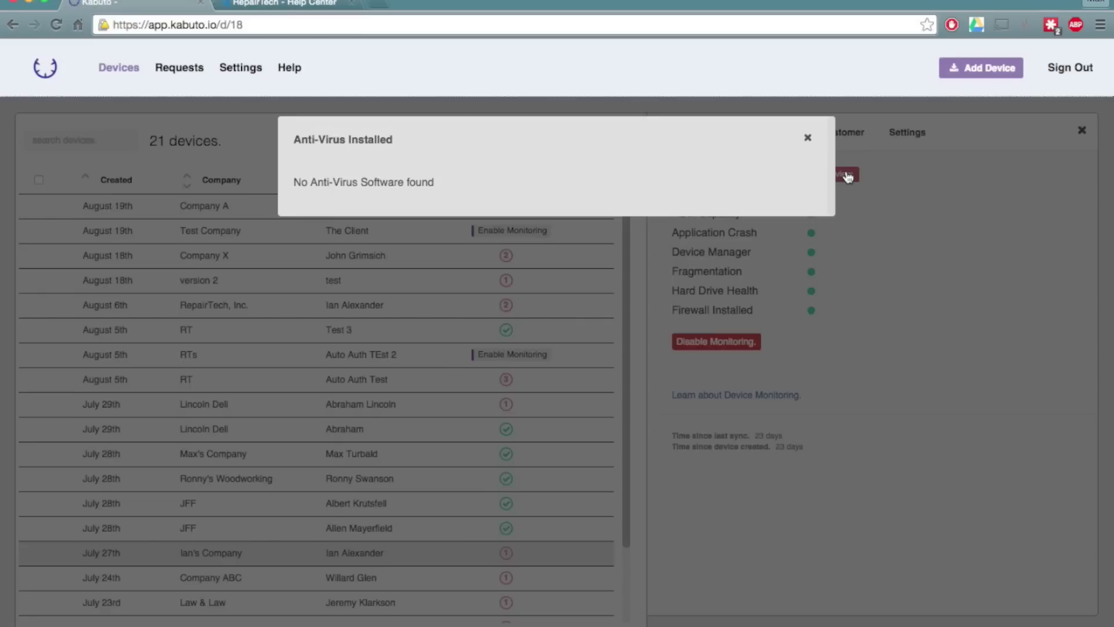
Open the August 19th Company A device's system information and customer contact details.
left_click(808, 140)
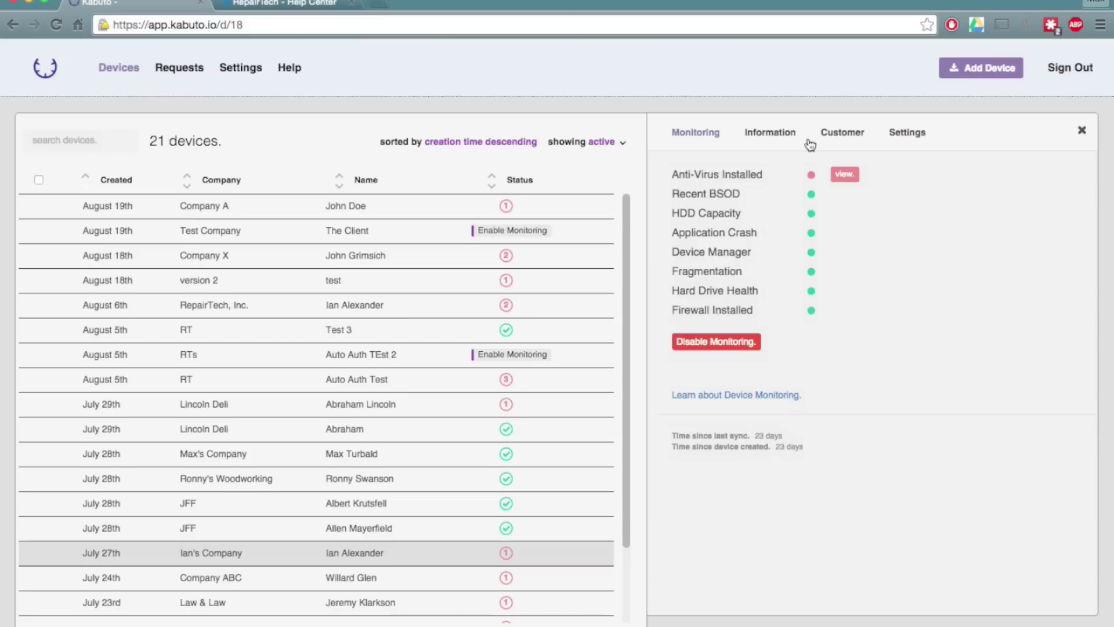
left_click(771, 137)
left_click(291, 207)
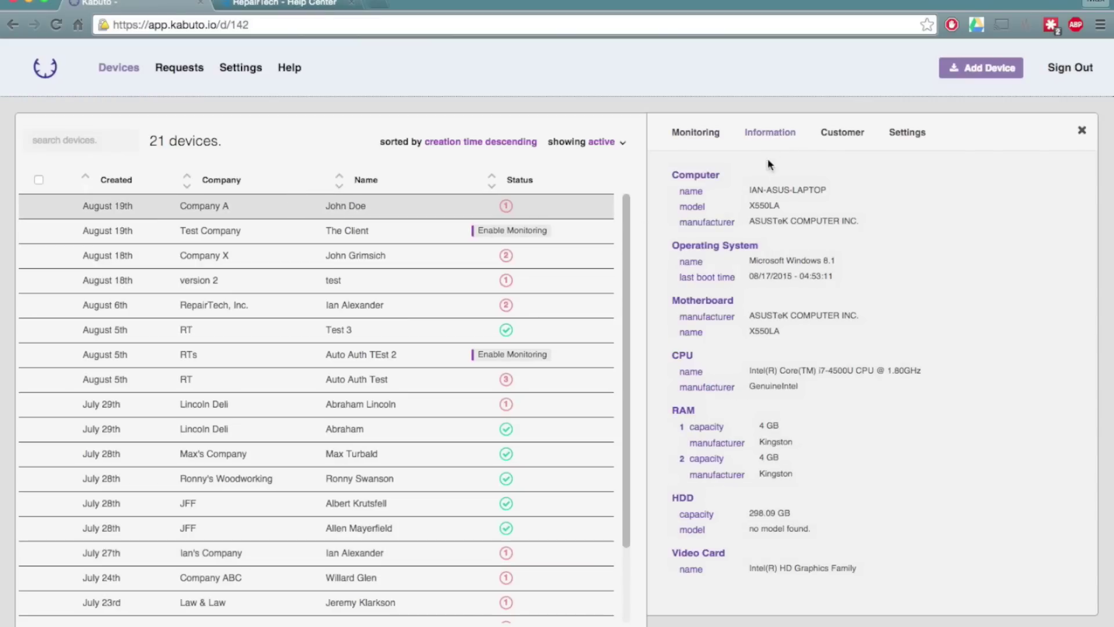
left_click_drag(748, 192, 764, 297)
left_click(828, 133)
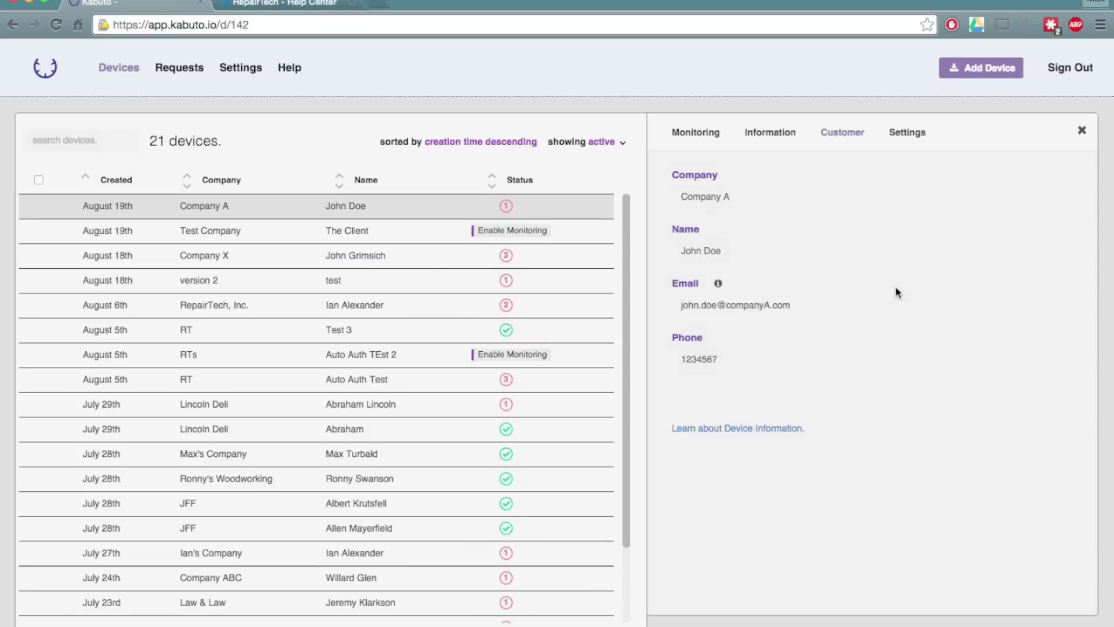
In the device settings, turn the Recent BSOD and Hard Drive Health request-form alerts off and back on.
left_click(909, 133)
left_click(677, 207)
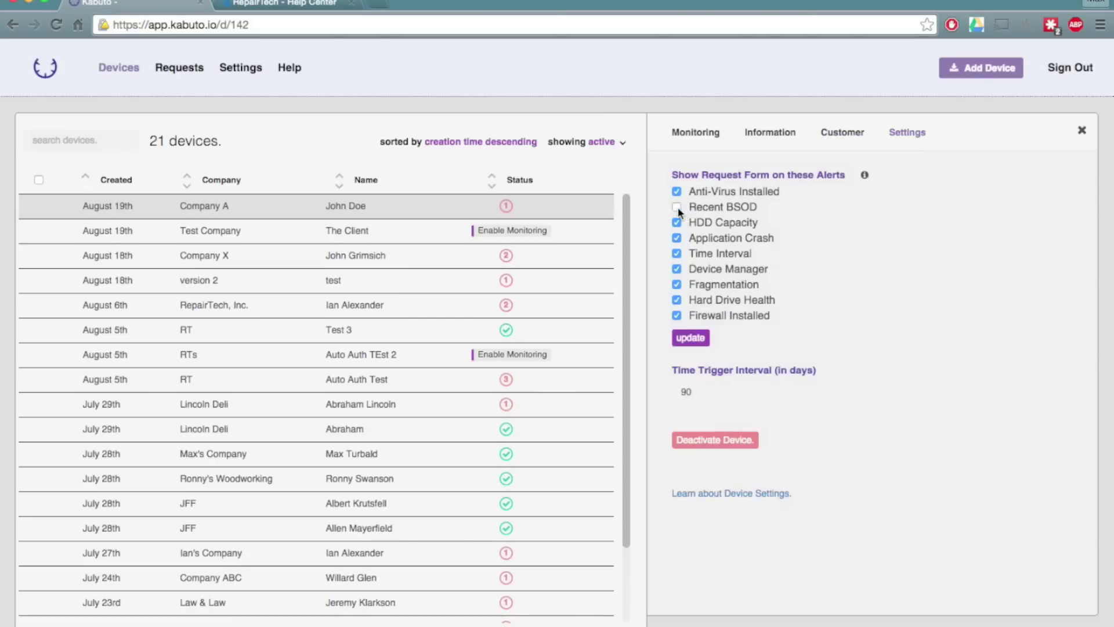
left_click(677, 300)
left_click(676, 268)
left_click(676, 207)
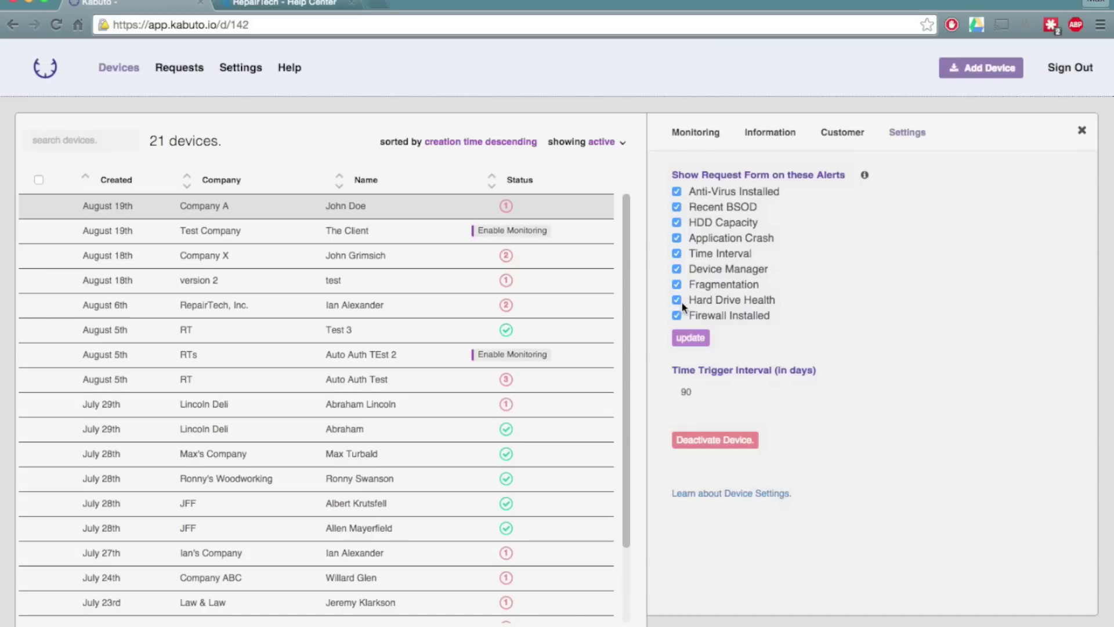
left_click(167, 71)
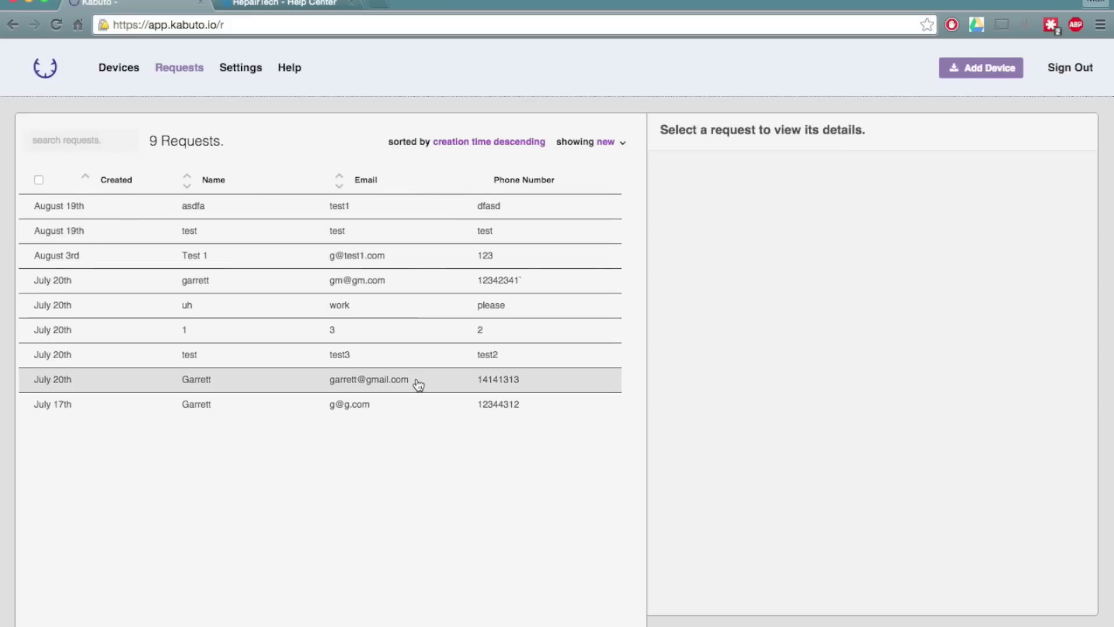
Open the July 20th request, then the August 3rd Test 1 request showing its Device Manager alert.
left_click(410, 274)
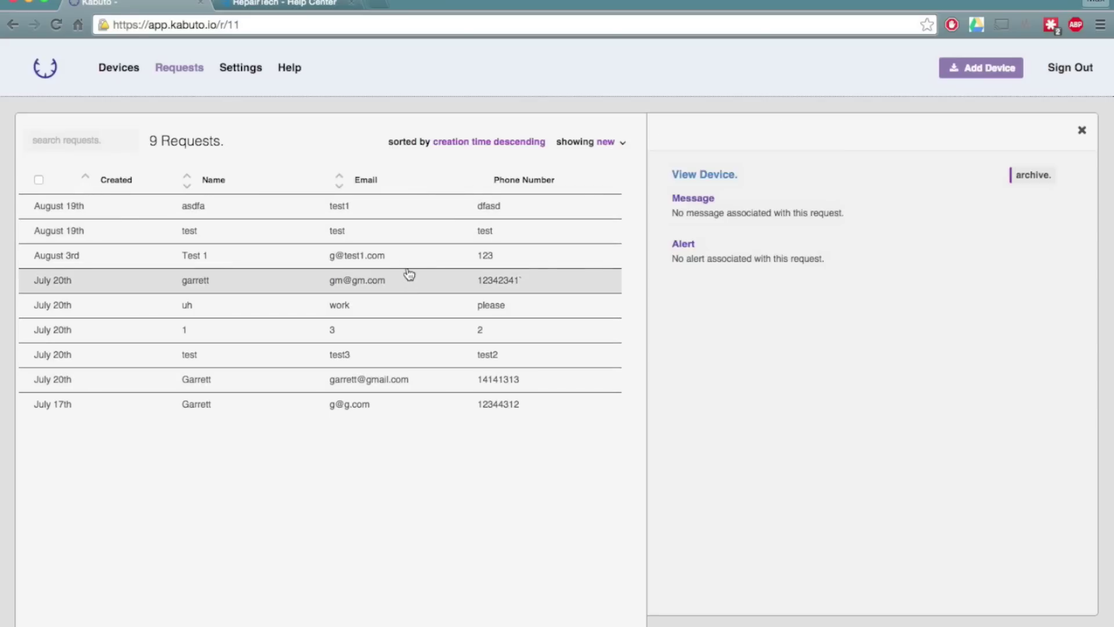
left_click(408, 259)
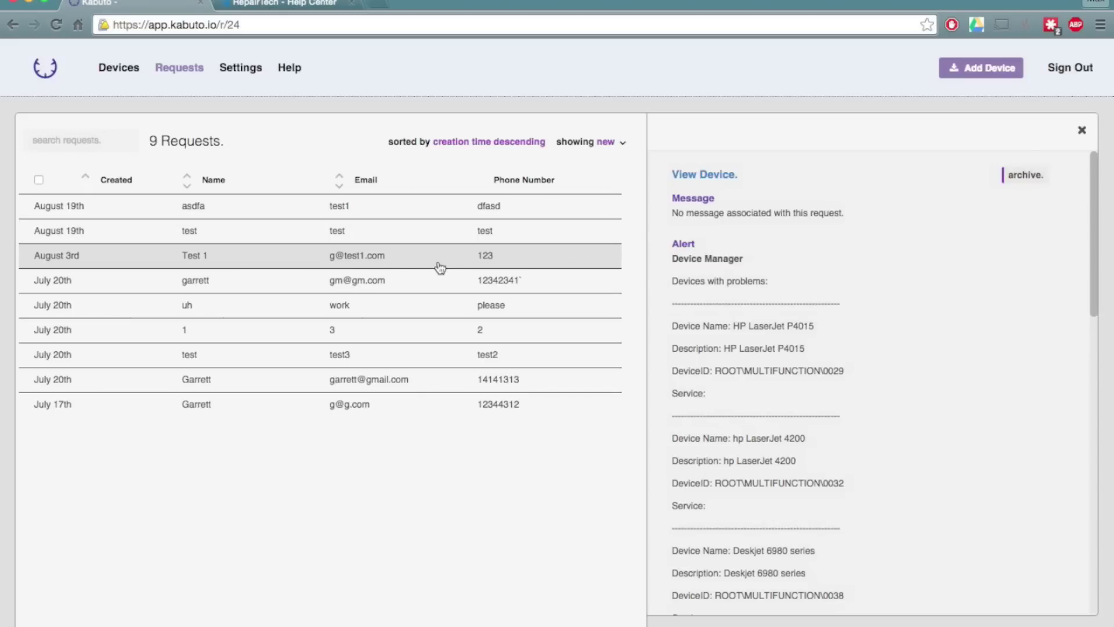
scroll(726, 331, "down", 5)
scroll(714, 319, "up", 5)
In account settings, highlight then deselect the API key, and show the Branding tab's company details.
left_click(244, 69)
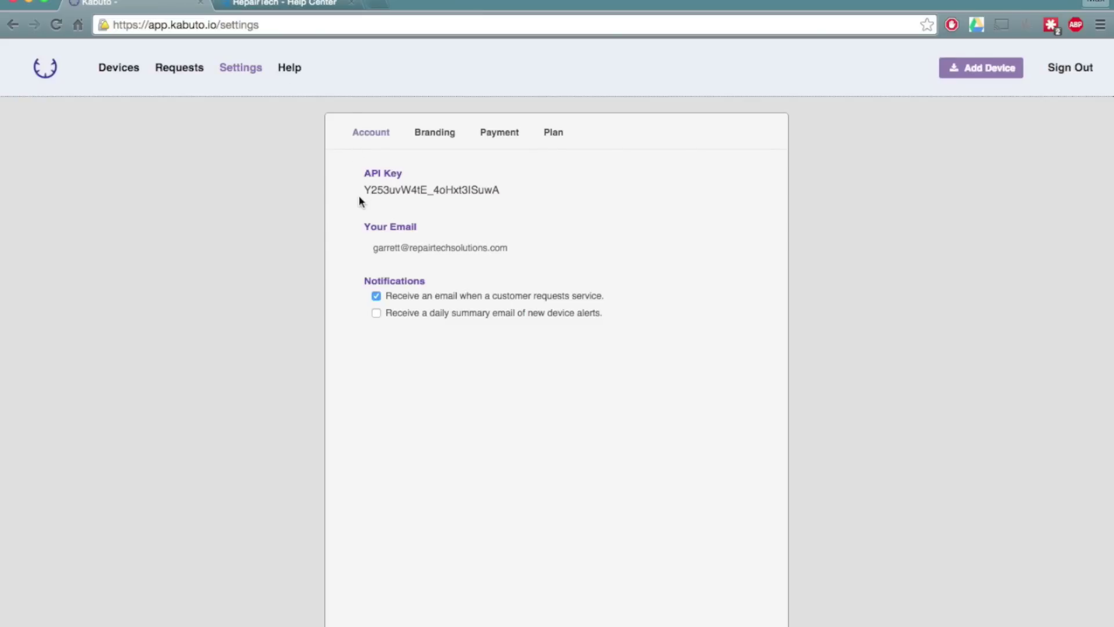
left_click_drag(363, 190, 502, 191)
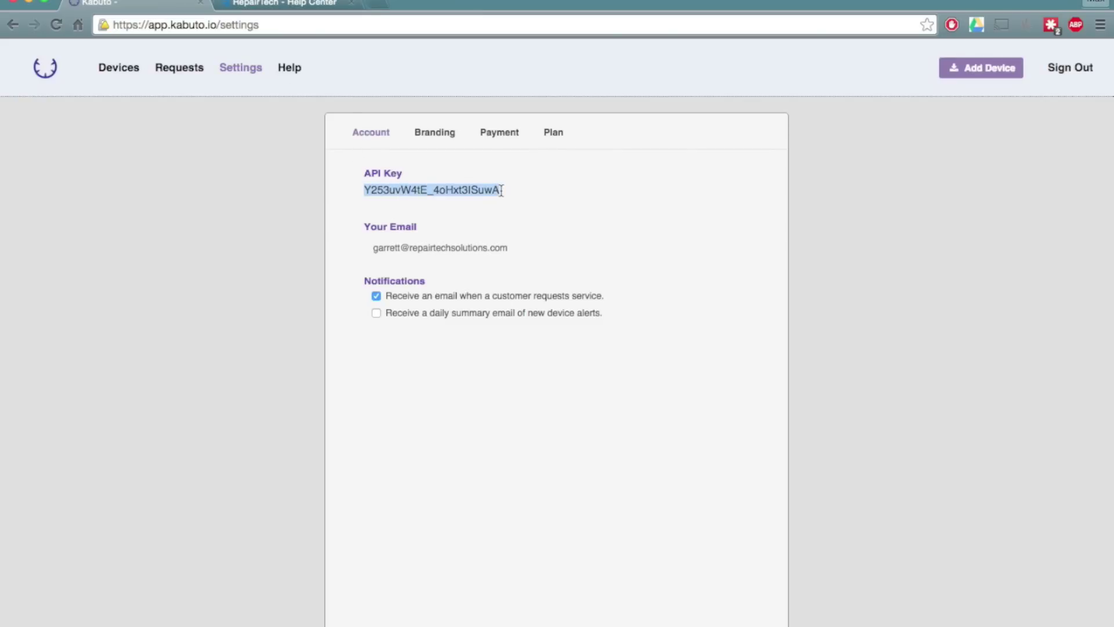
left_click(553, 194)
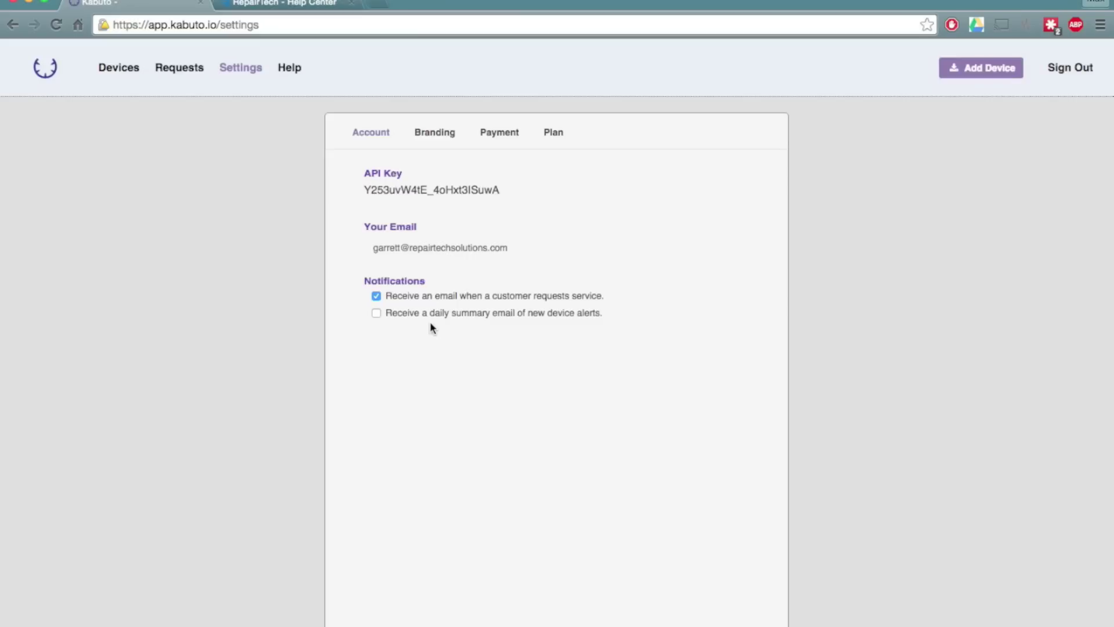
left_click(439, 138)
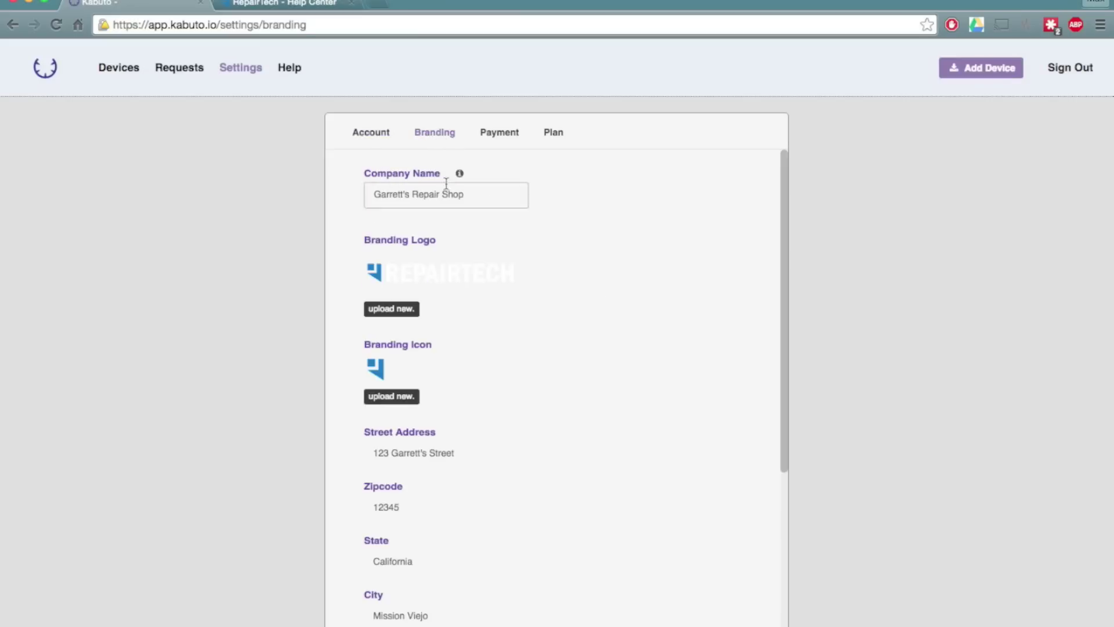
Review the branding, payment and subscription plan settings, then switch to the RepairTech Help Center.
scroll(541, 281, "down", 3)
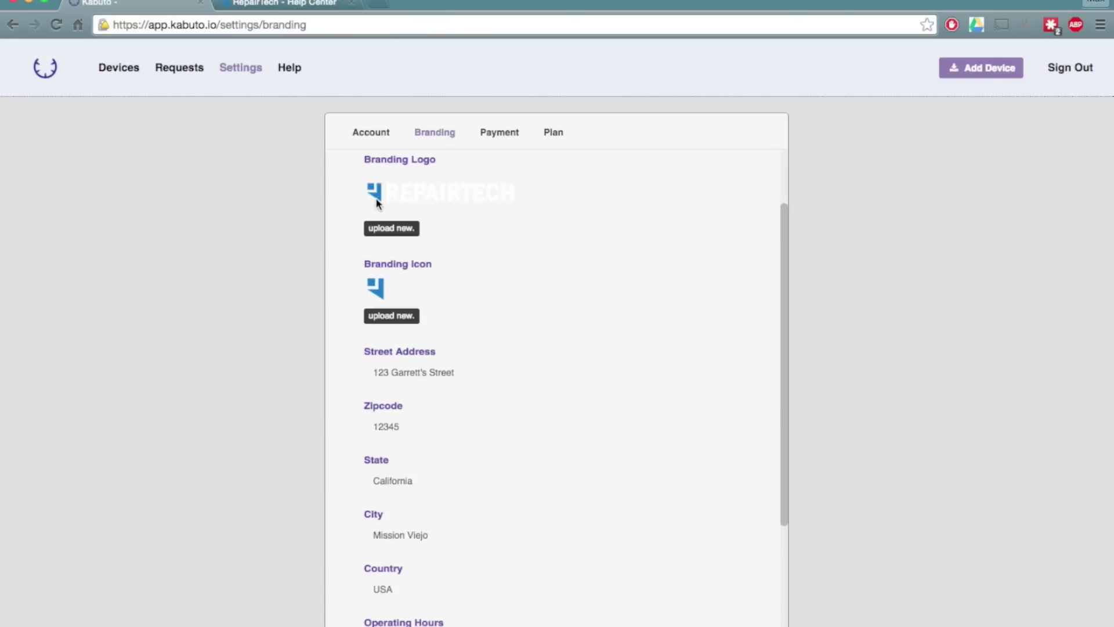
scroll(573, 293, "down", 2)
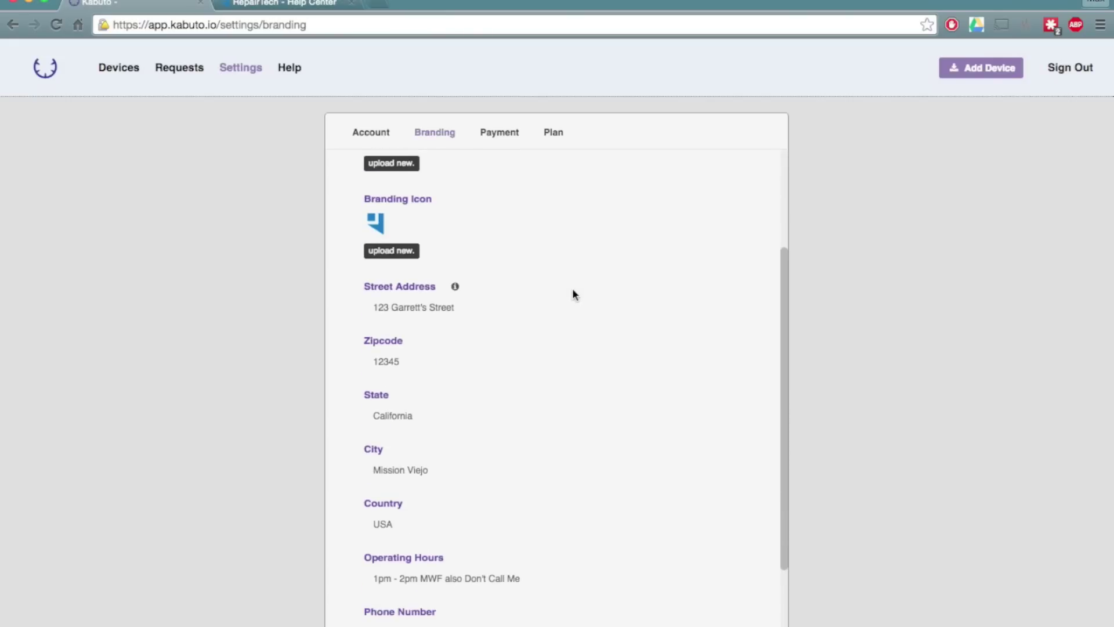
scroll(533, 282, "down", 3)
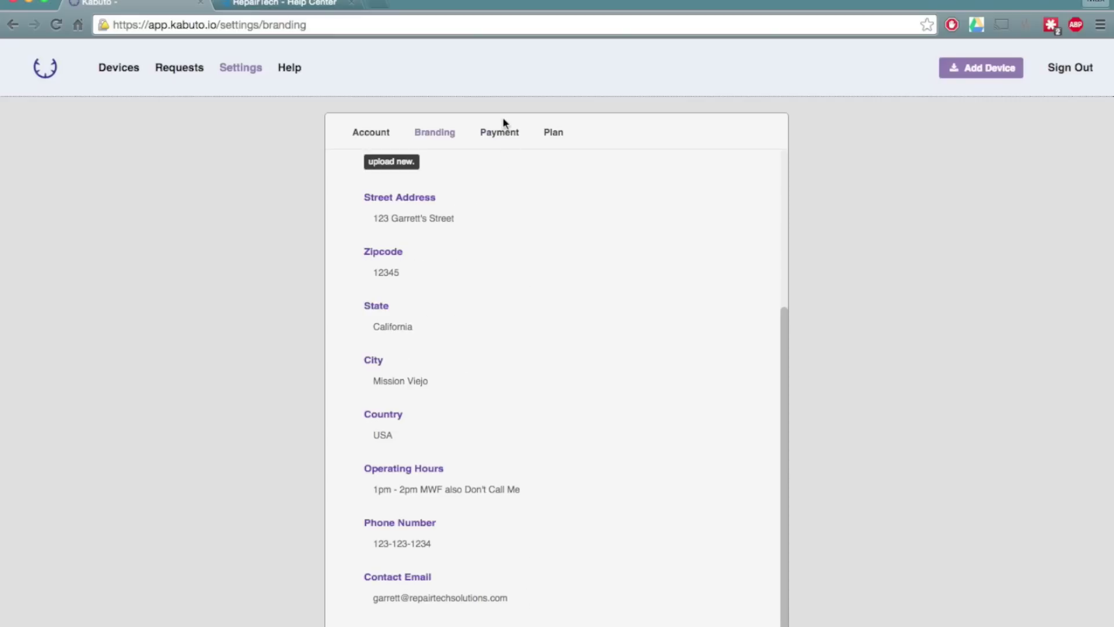
left_click(502, 137)
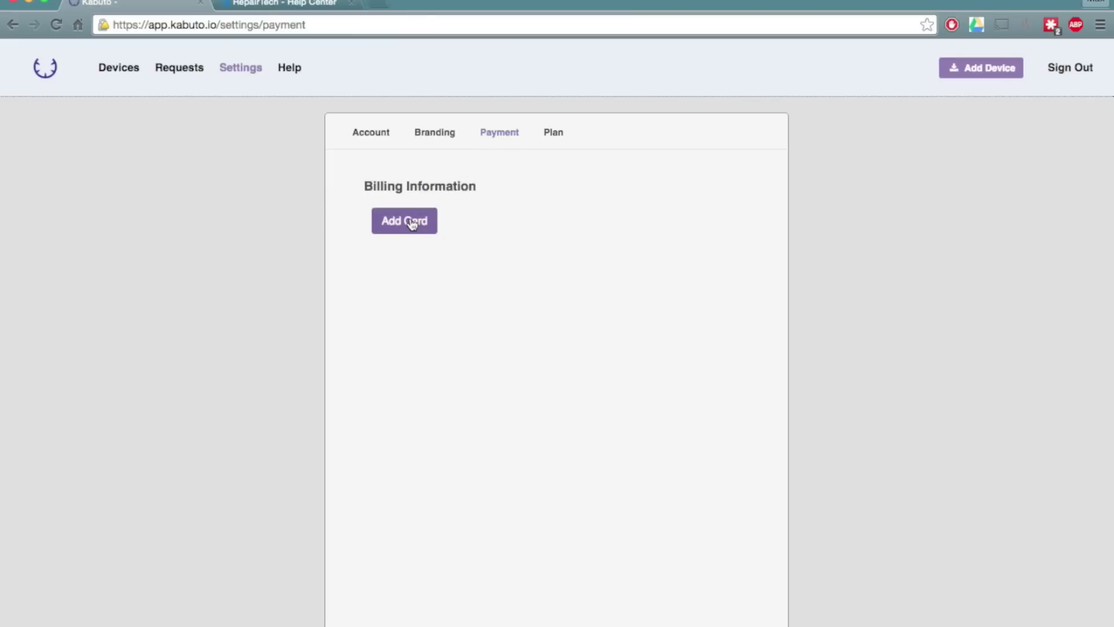
left_click(546, 137)
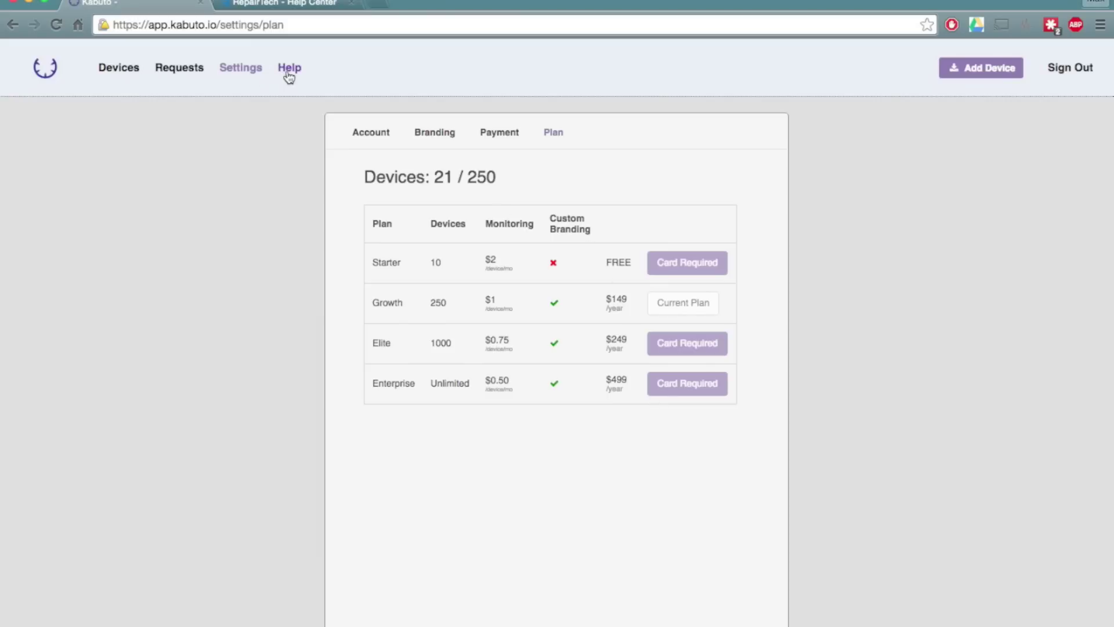
left_click(290, 5)
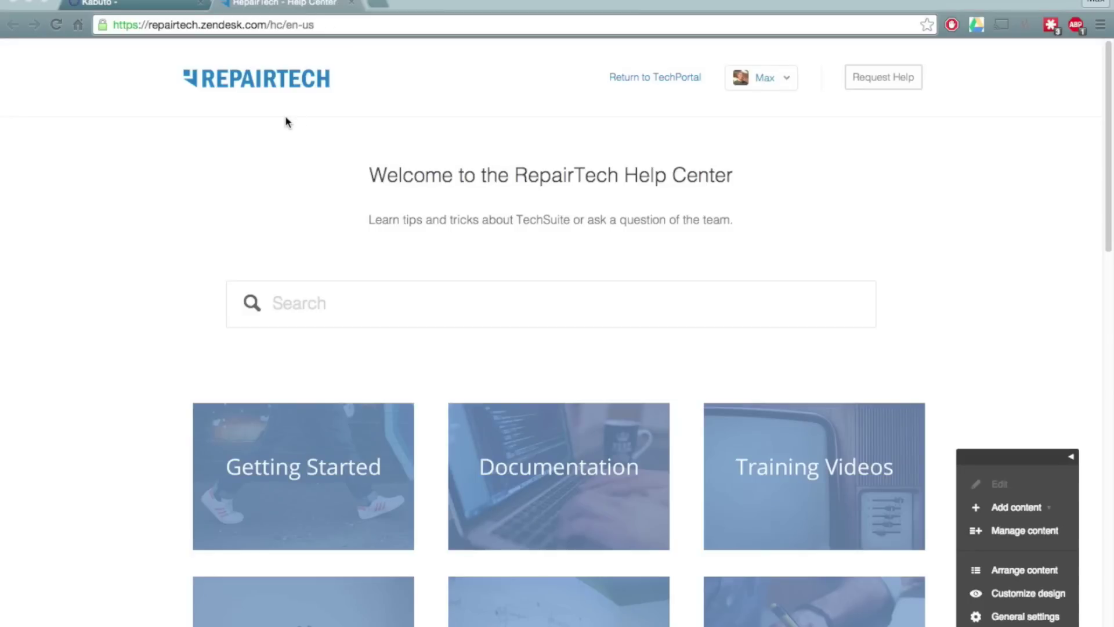
scroll(286, 119, "down", 6)
Scroll through the Zendesk Help Center categories.
scroll(283, 164, "down", 13)
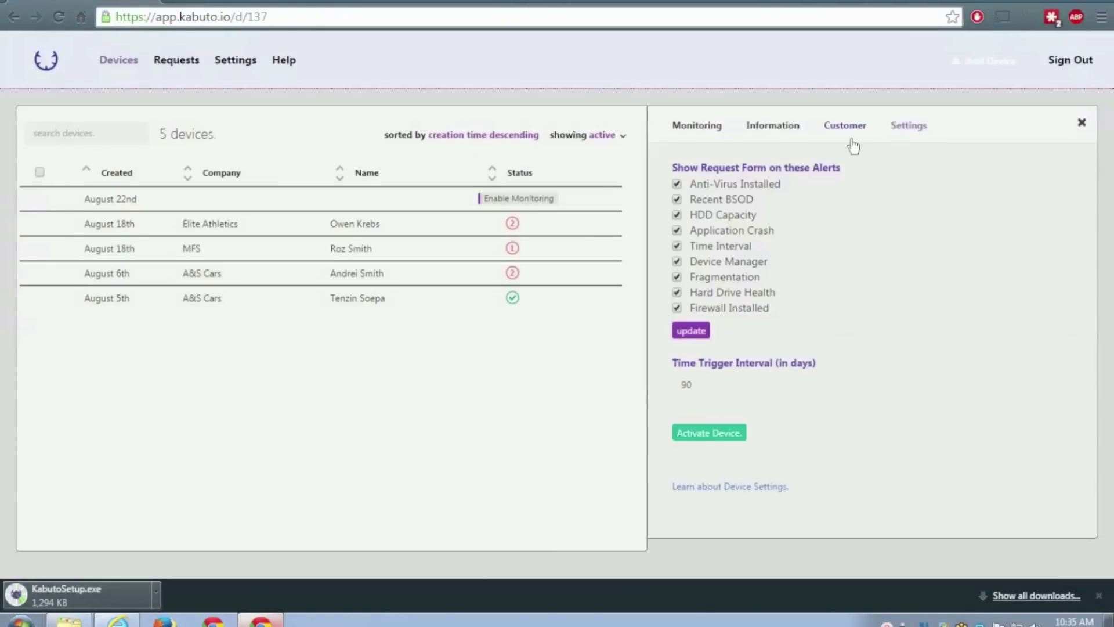
Launch the downloaded KabutoSetup.exe installer and minimise Chrome to the desktop.
left_click(106, 590)
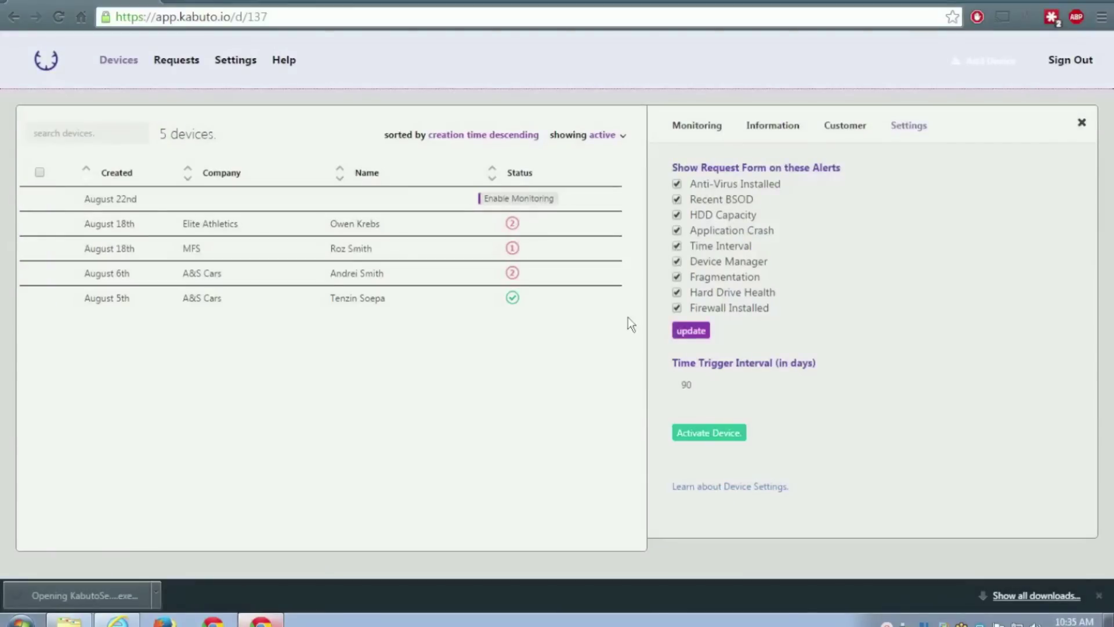
left_click(1049, 4)
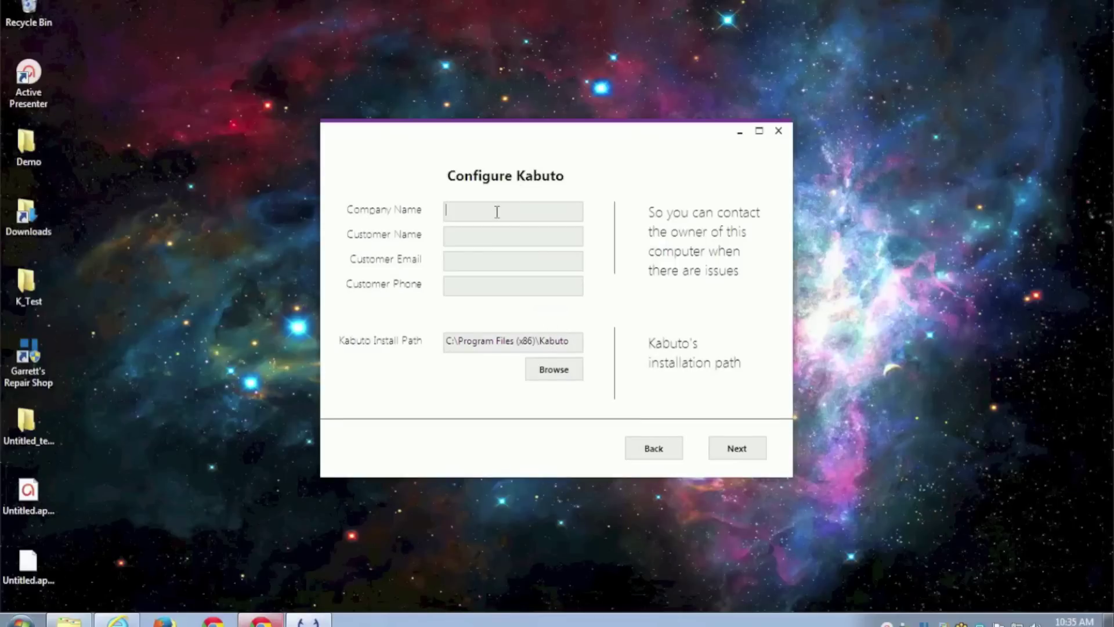
Enter the customer's company, name, e-mail and phone, and set the install folder to K_Test.
type("Doe Comp")
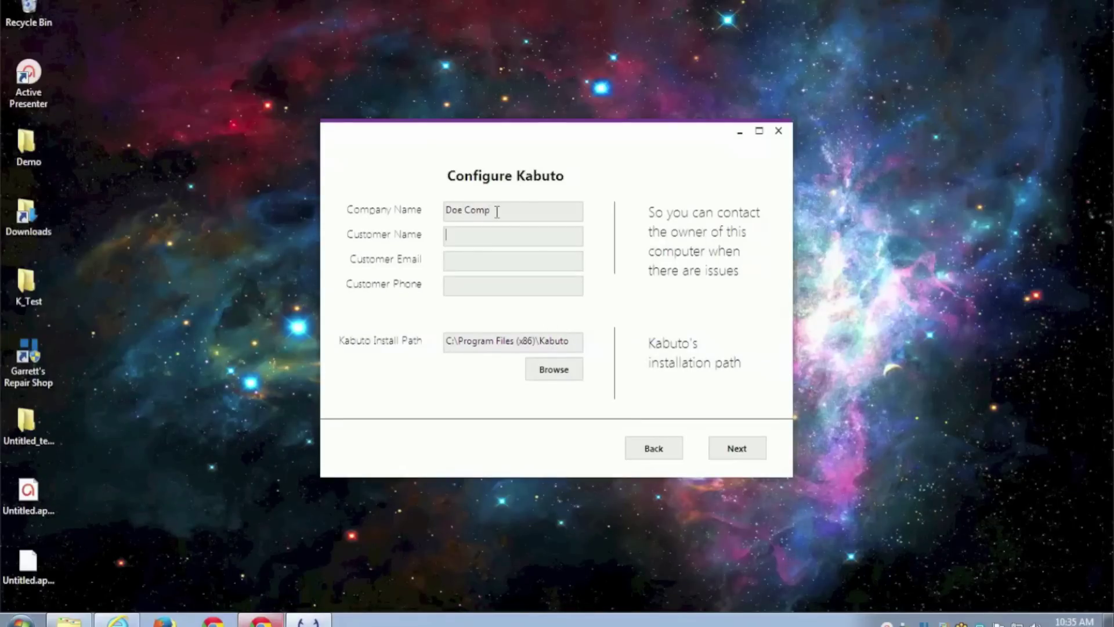
type("John Doe")
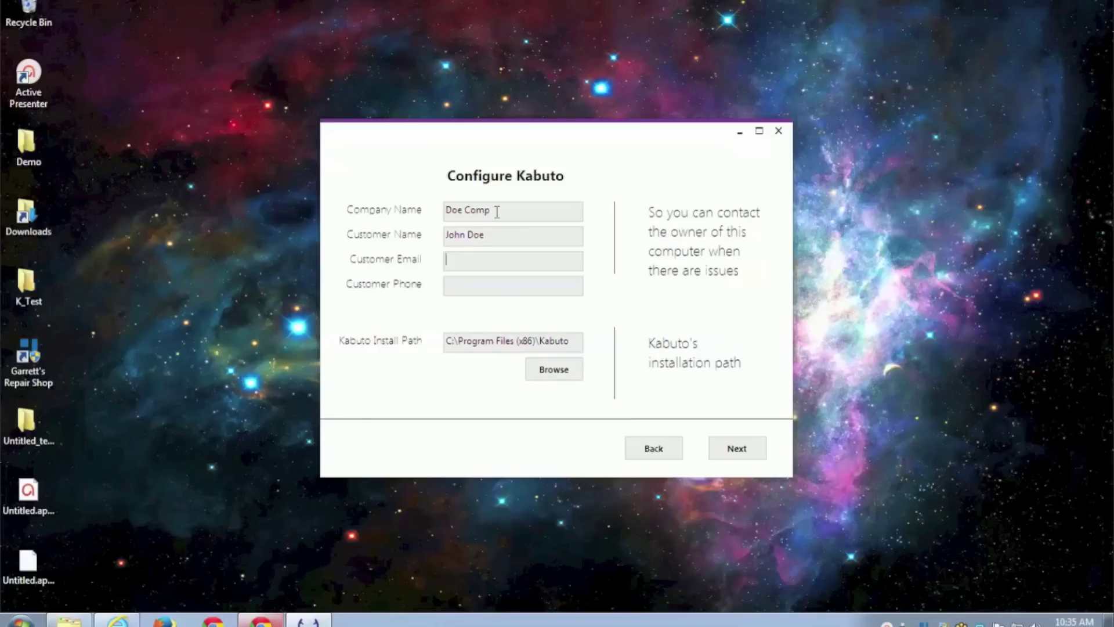
key("Tab")
type("12")
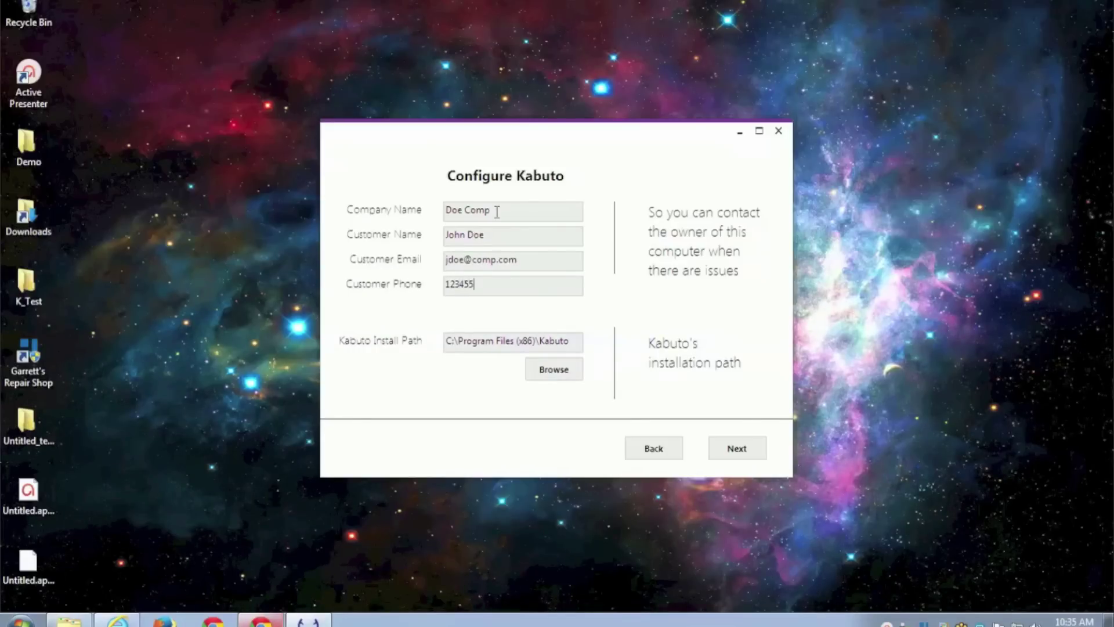
left_click(554, 371)
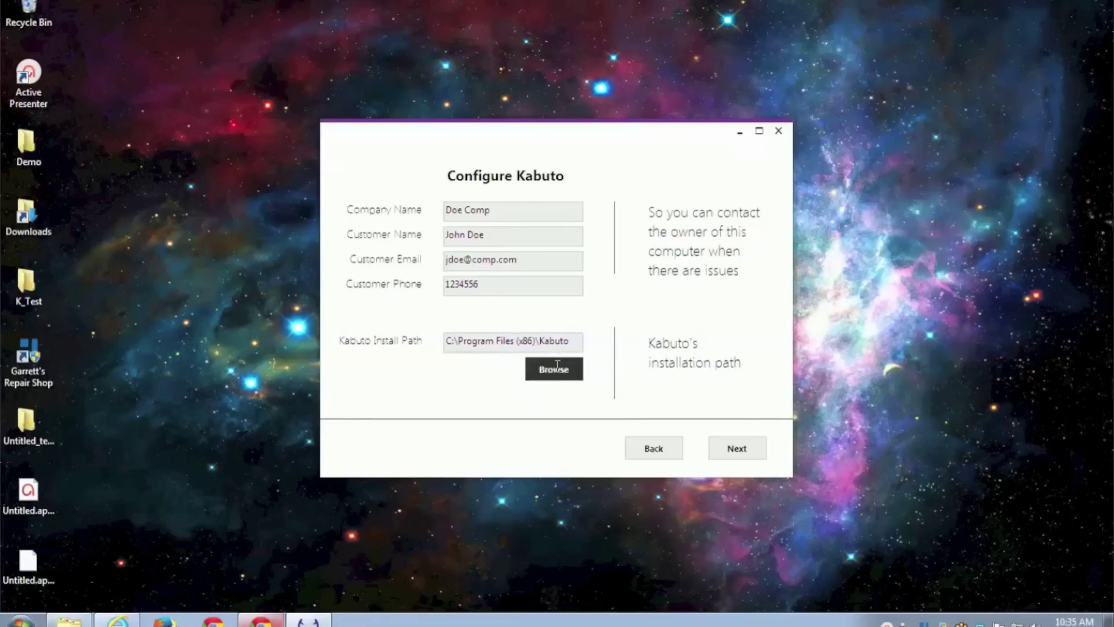
left_click(492, 377)
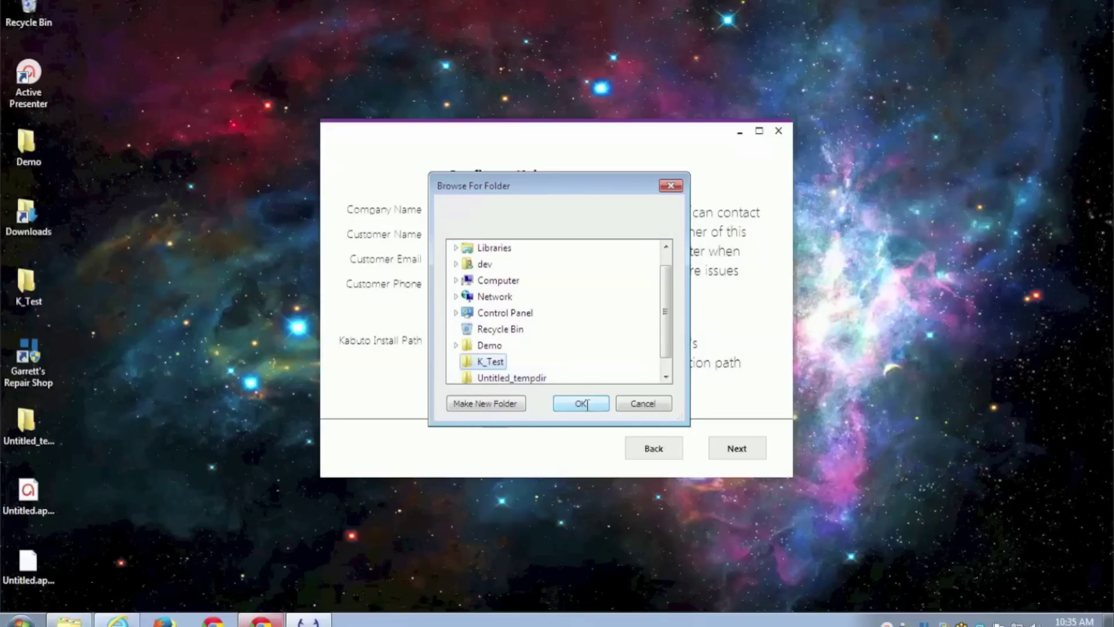
left_click(582, 403)
Turn off the Firewall Disabled, Application Crash and Custom Timer triggers, enable monitoring, and install.
left_click(739, 450)
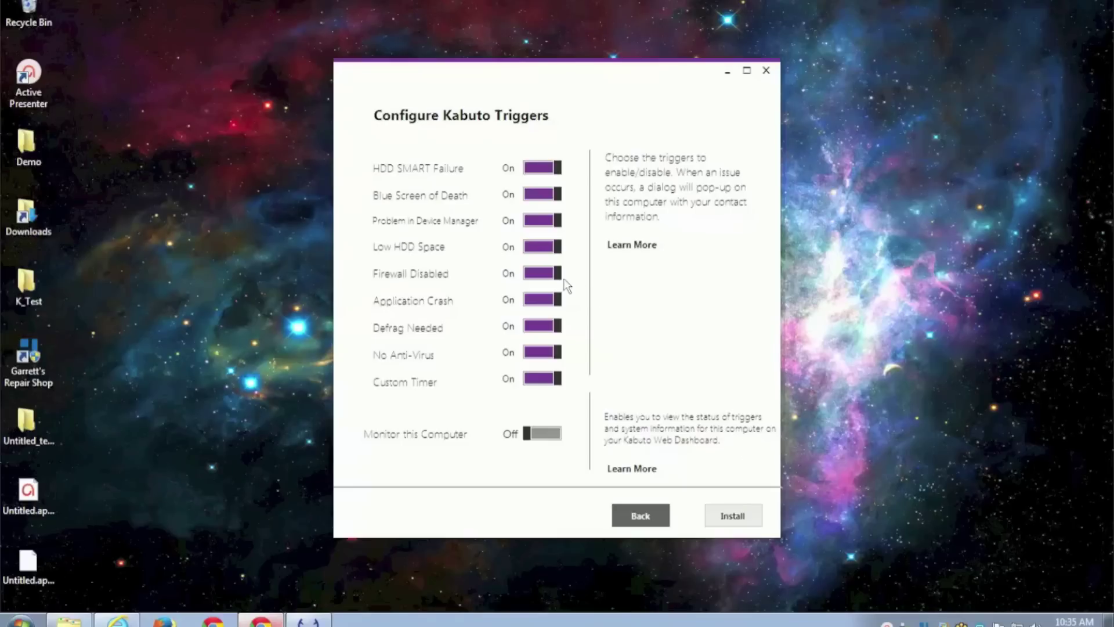
left_click(558, 274)
left_click(554, 300)
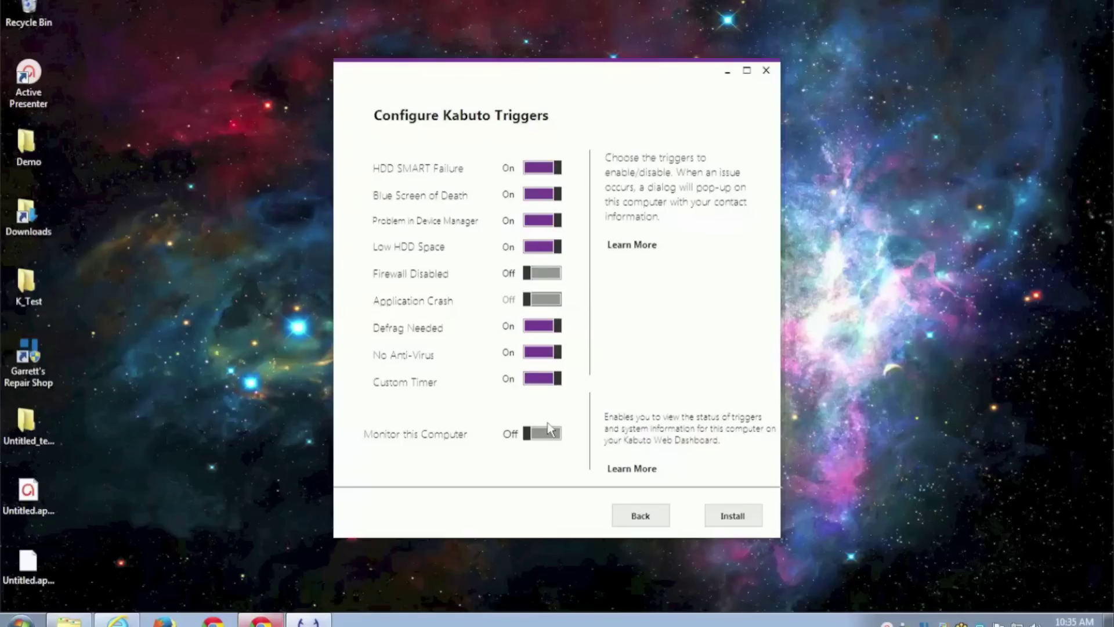
left_click(548, 379)
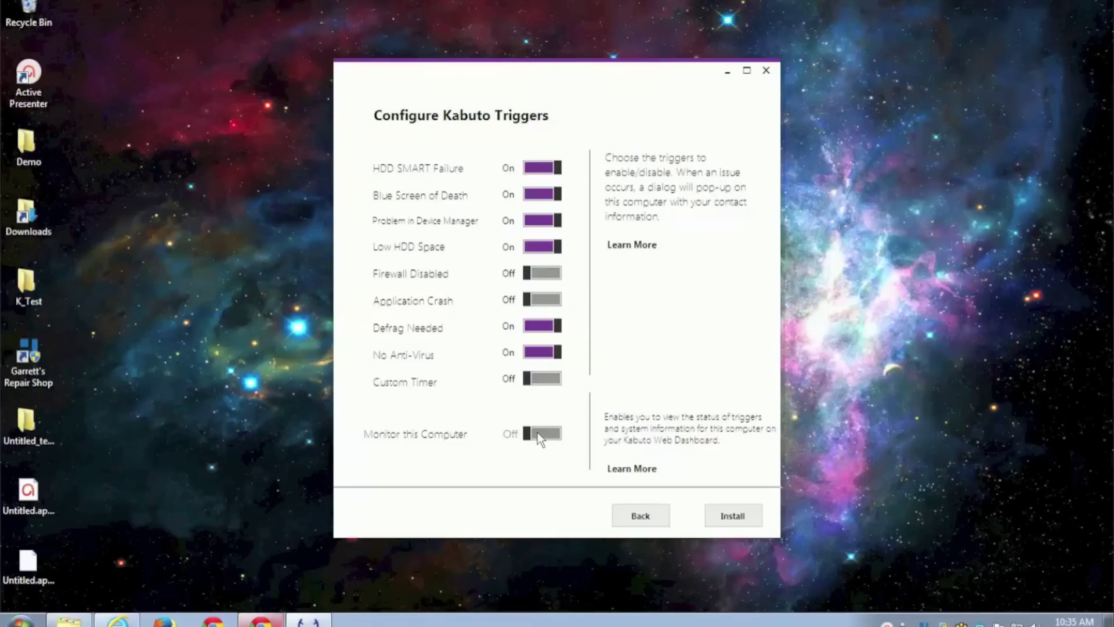
left_click(538, 432)
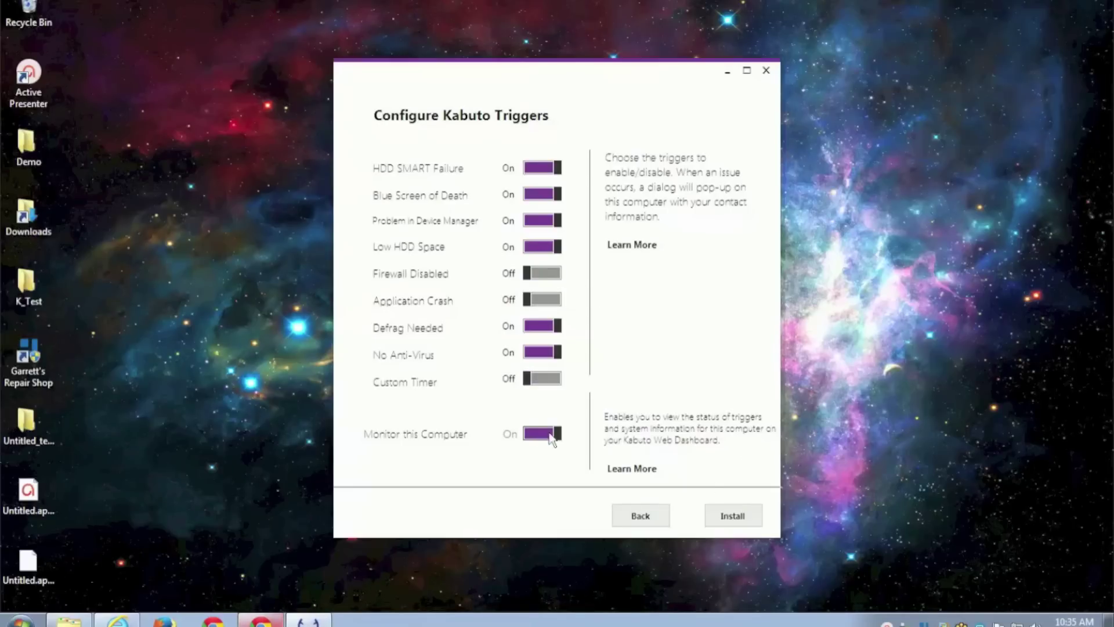
left_click(736, 517)
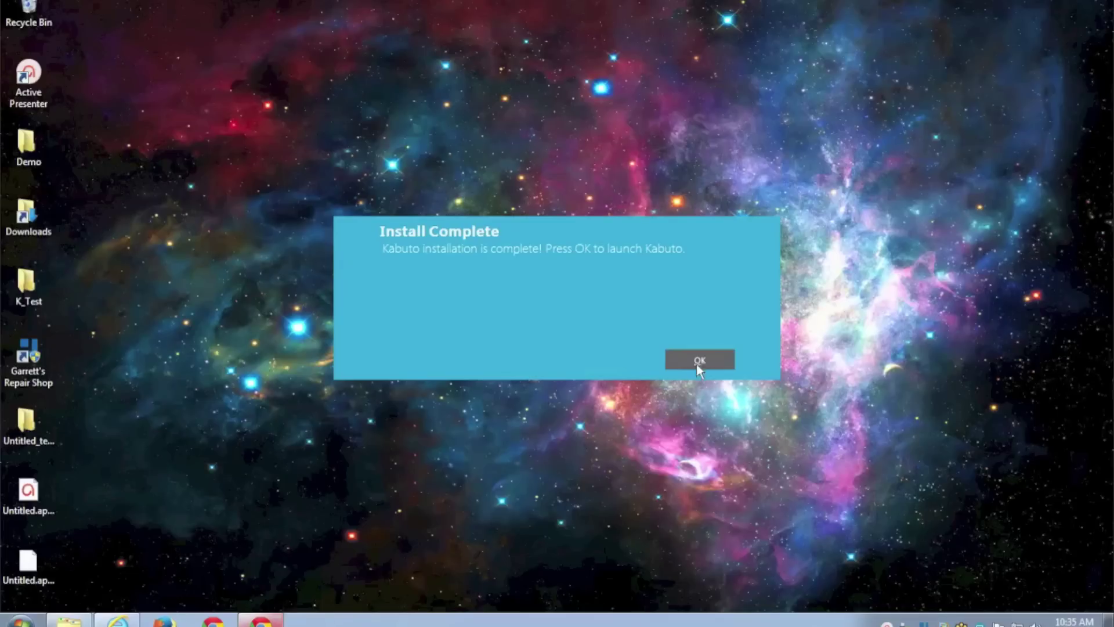
left_click(699, 359)
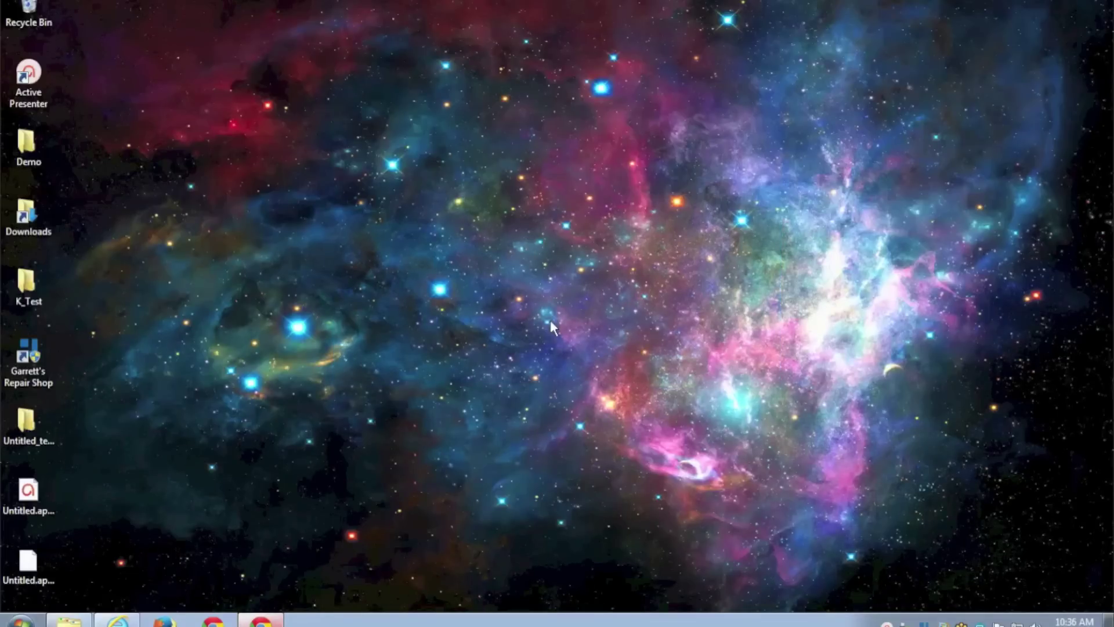
Confirm the newly installed device shows every monitoring check green, then minimise the browser.
left_click(261, 619)
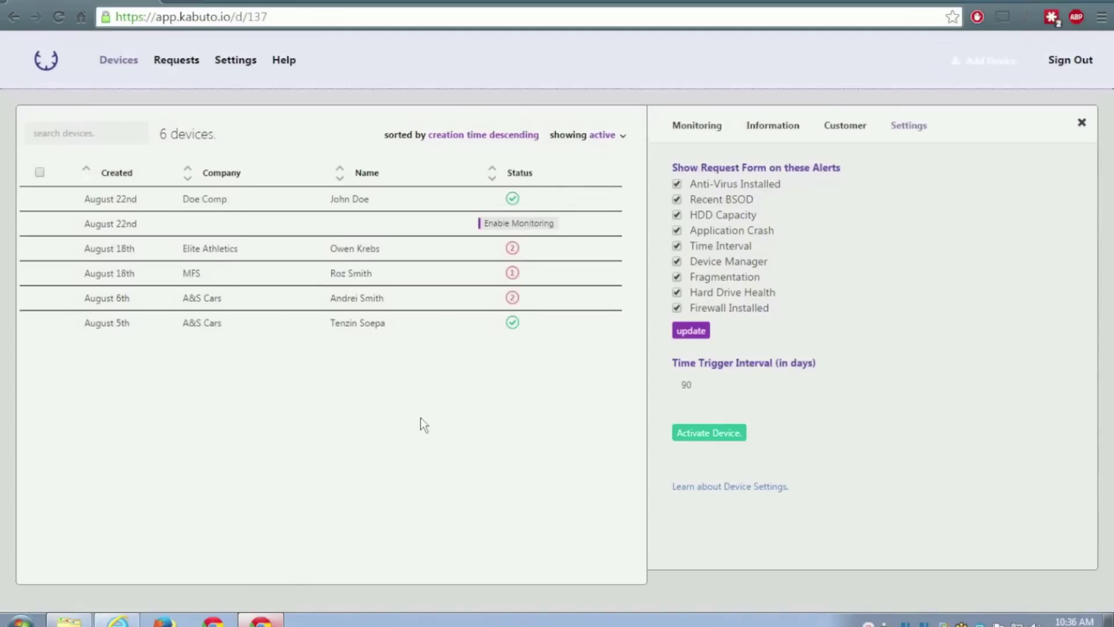
left_click(429, 203)
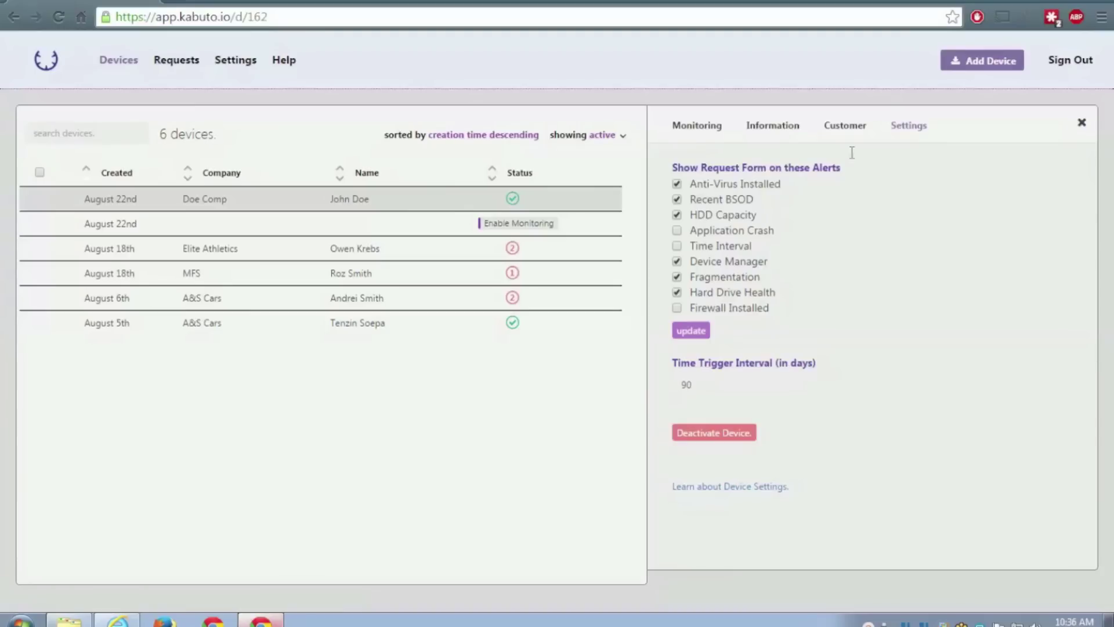
left_click(709, 125)
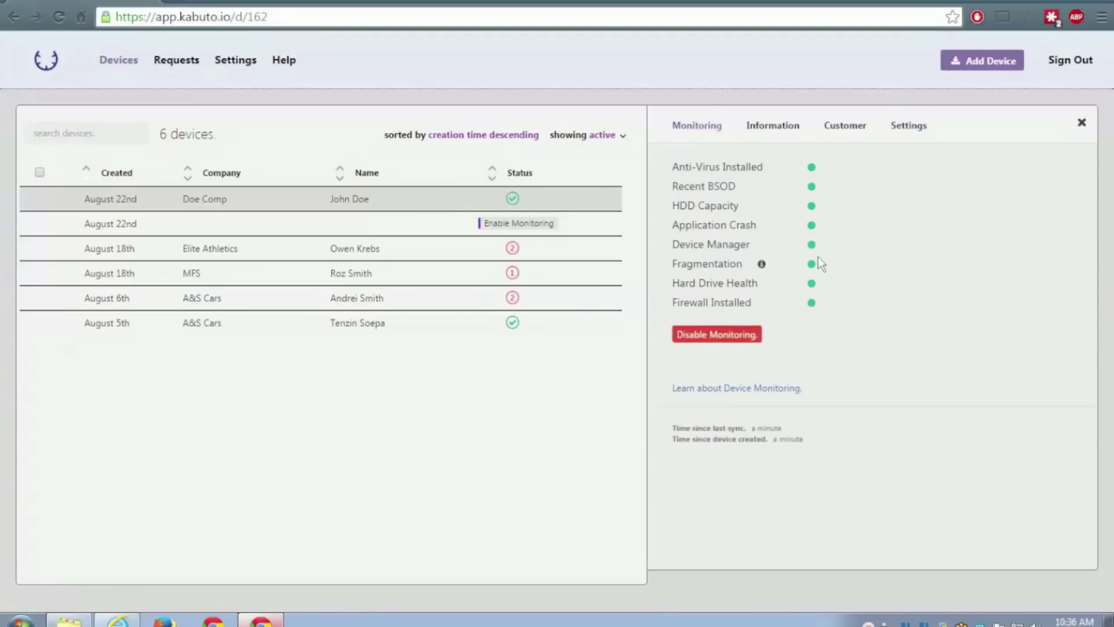
left_click(1061, 1)
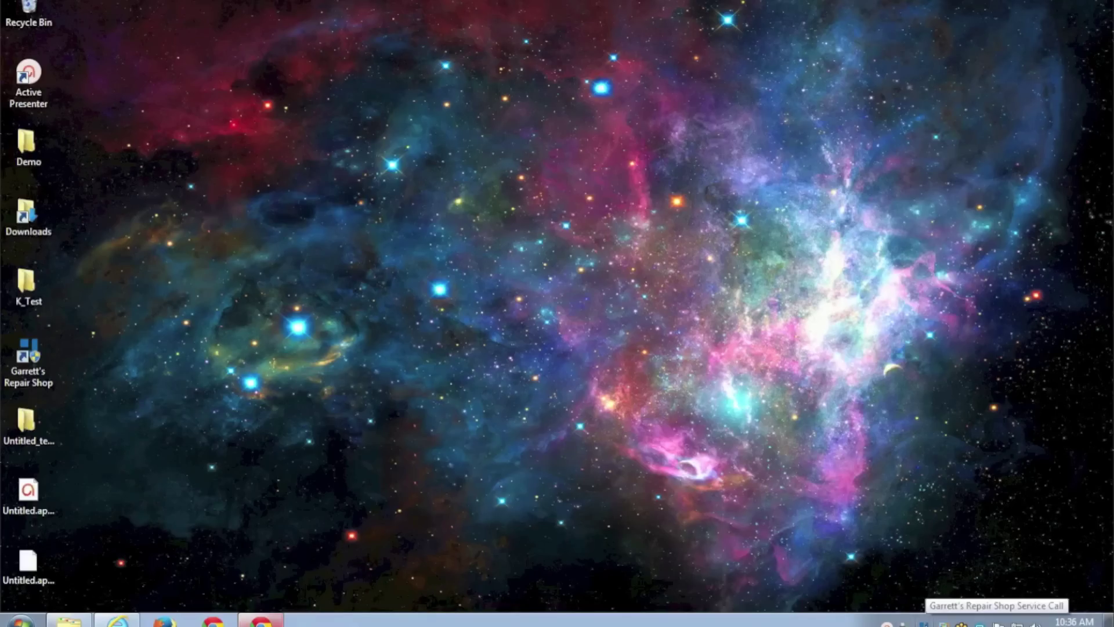
Open Garrett's Repair Shop Request a Call form from the Kabuto tray icon.
left_click(923, 622)
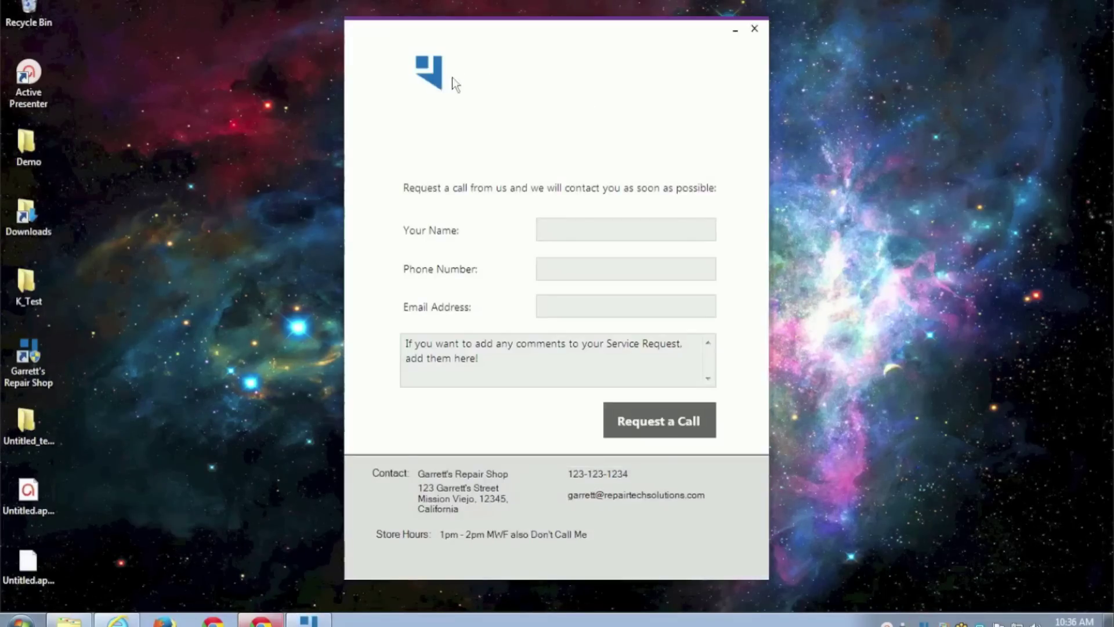